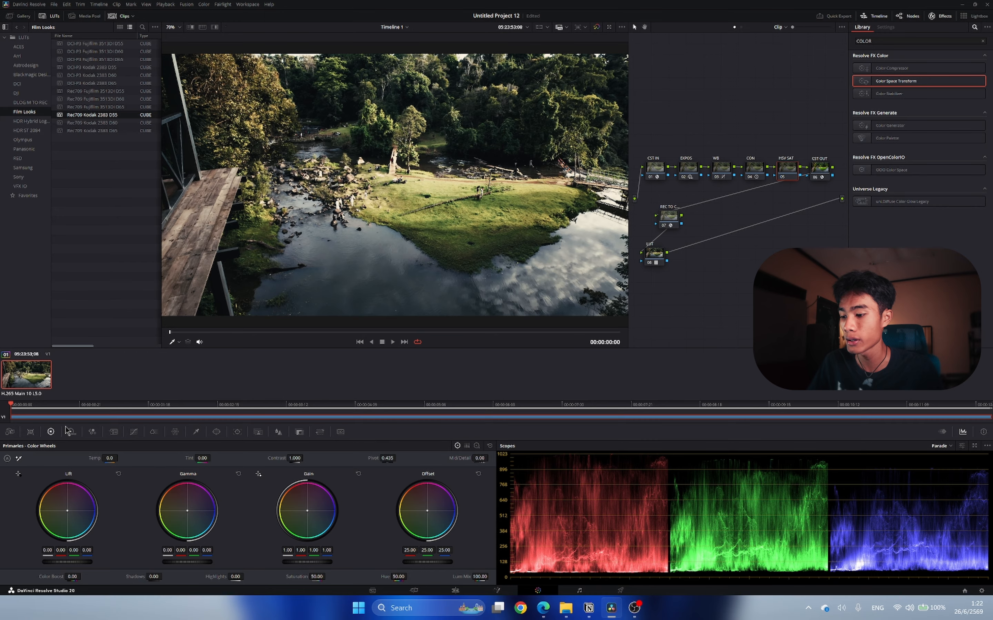
Bend the HSV SAT node's linked custom curve strongly upward in the lower midtones and compare the image with the node off and on.
click(133, 431)
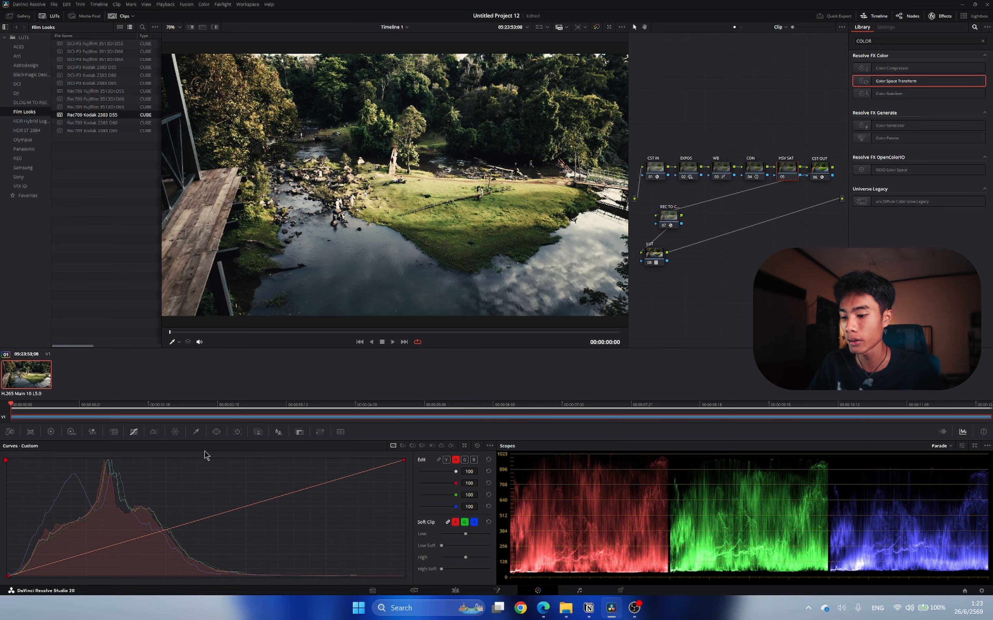
click(438, 460)
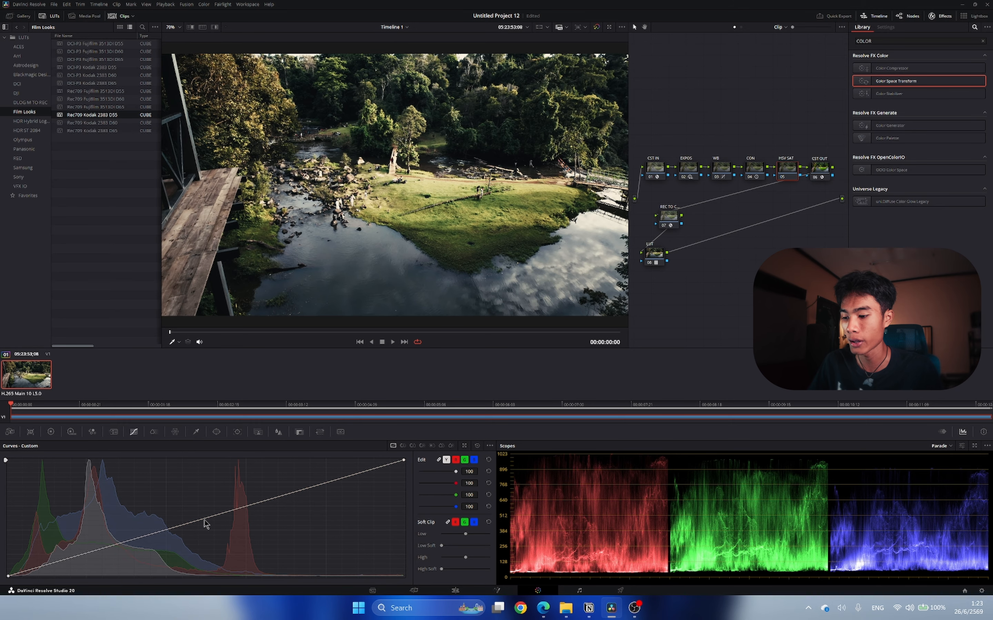
drag(200, 521, 162, 485)
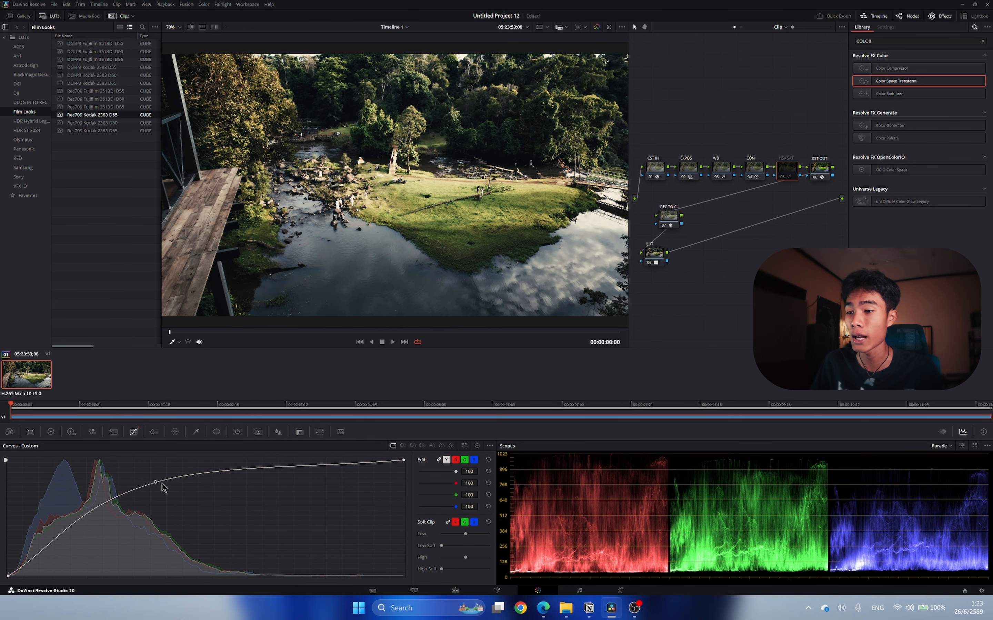
key(ctrl+d)
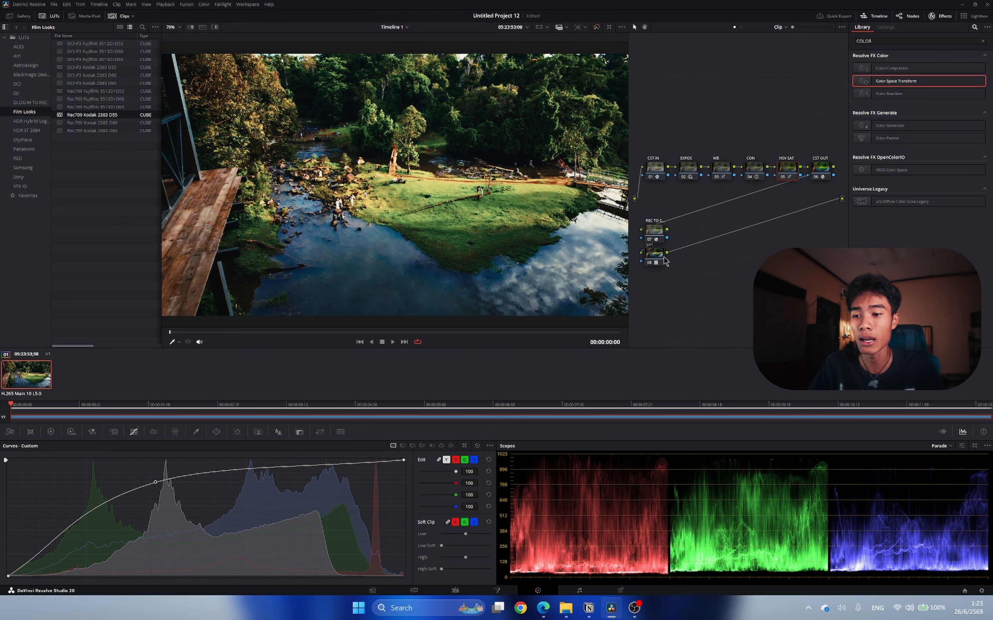
Add two nodes after the LUT node, label the first one RADIAL B and apply the Radial Blur effect to it.
drag(665, 261, 678, 273)
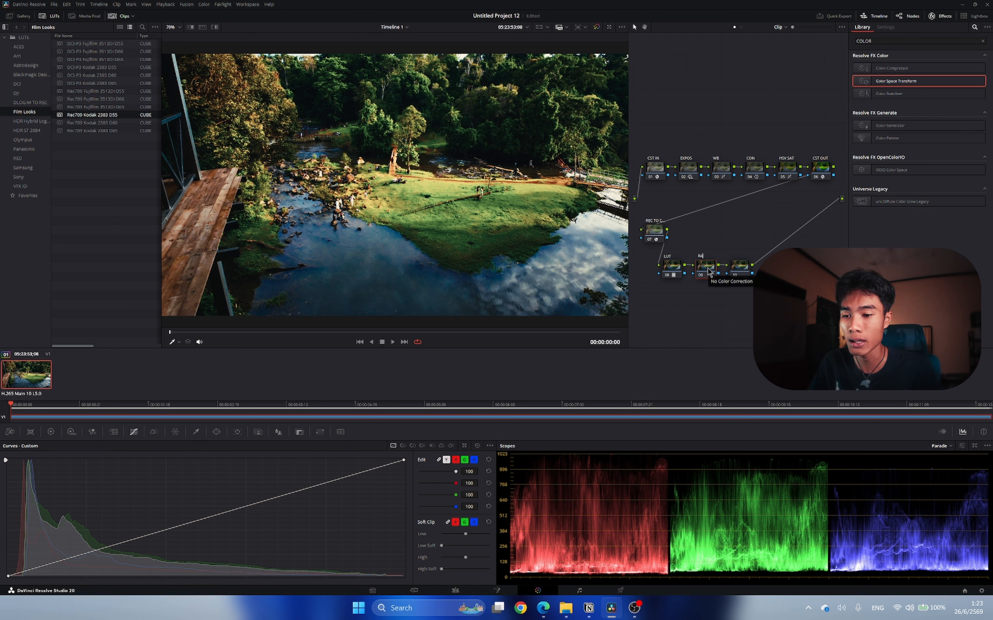
key(BackSpace)
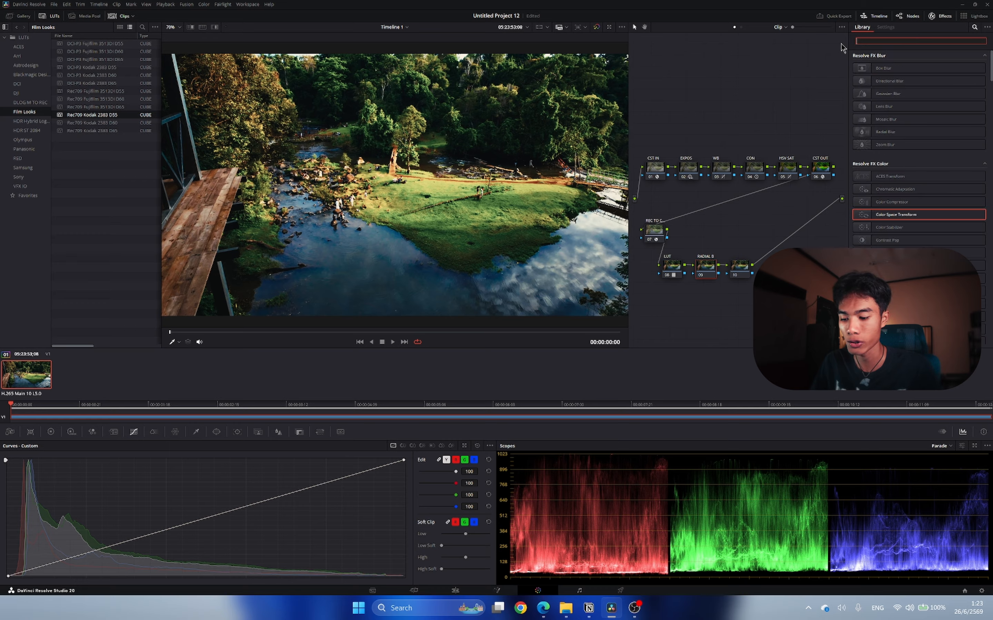
text(RAD)
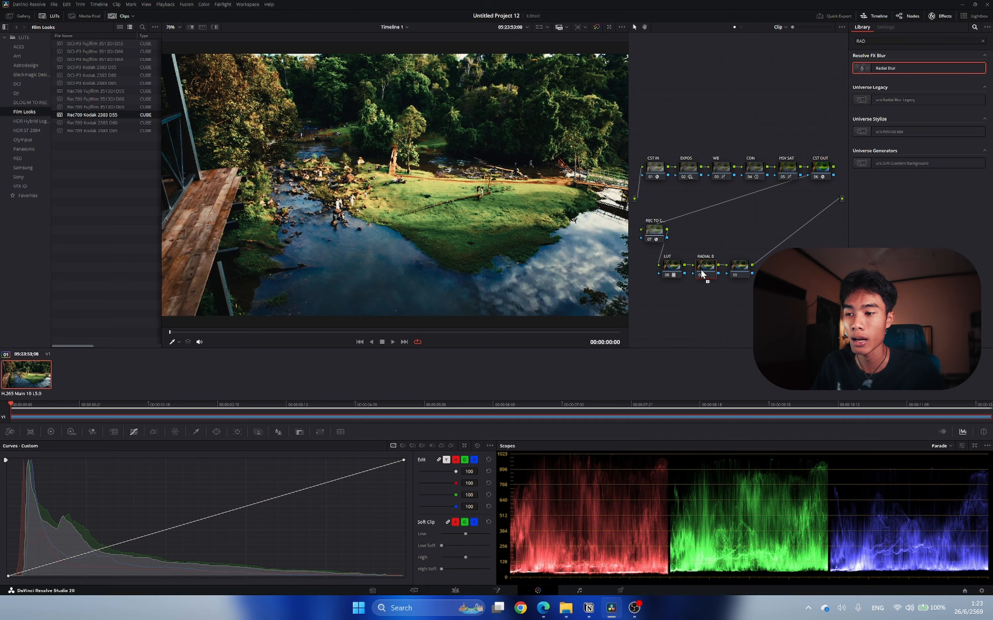
drag(700, 272, 703, 273)
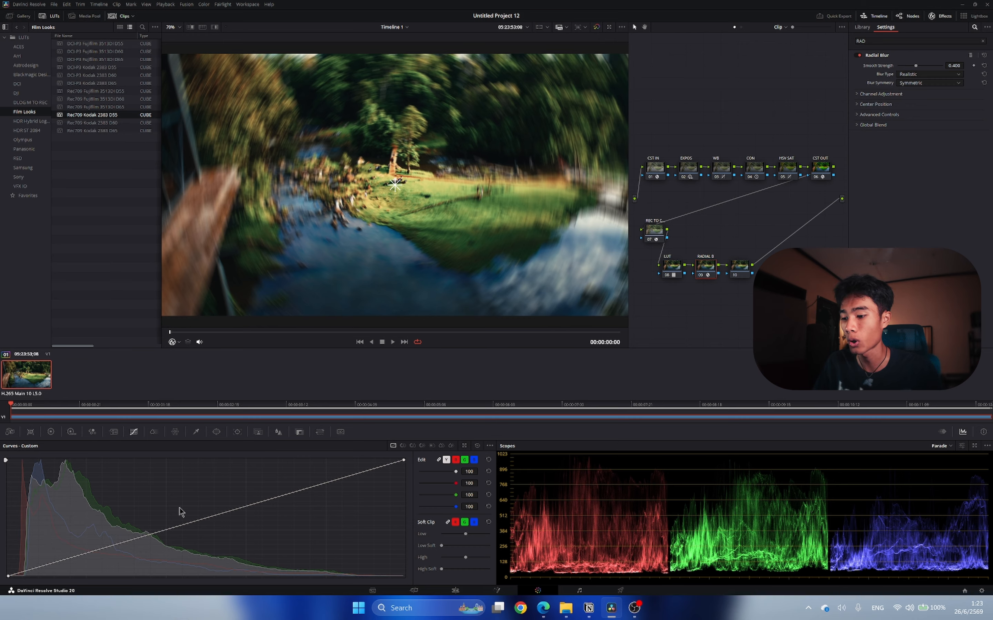
Add a circle window to the RADIAL B node and stretch it into a wide ellipse, size about 56.4, aspect about 72, softness about 5.3.
click(216, 433)
click(15, 495)
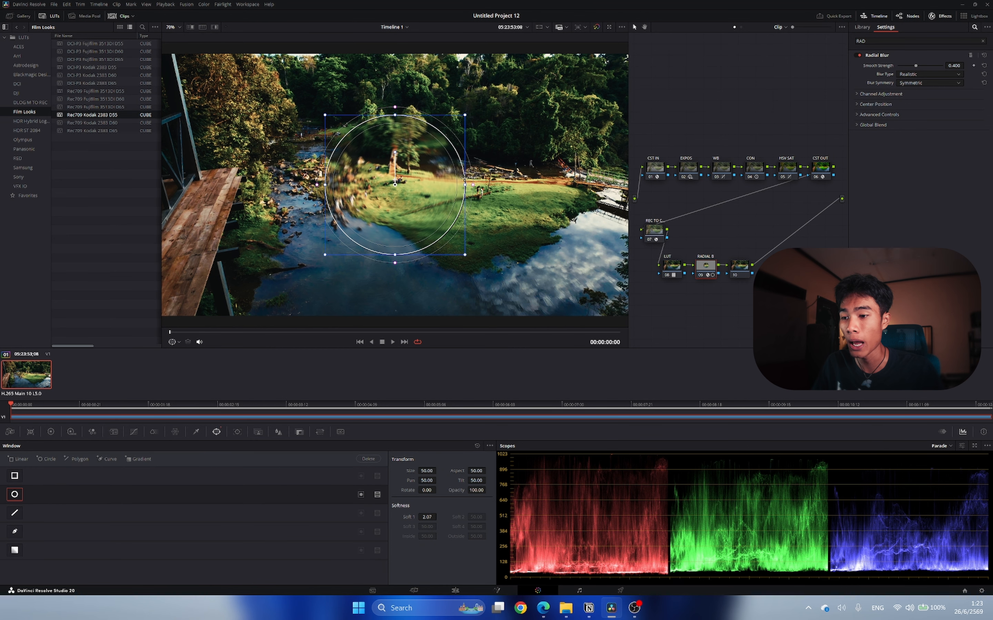
drag(474, 188, 583, 199)
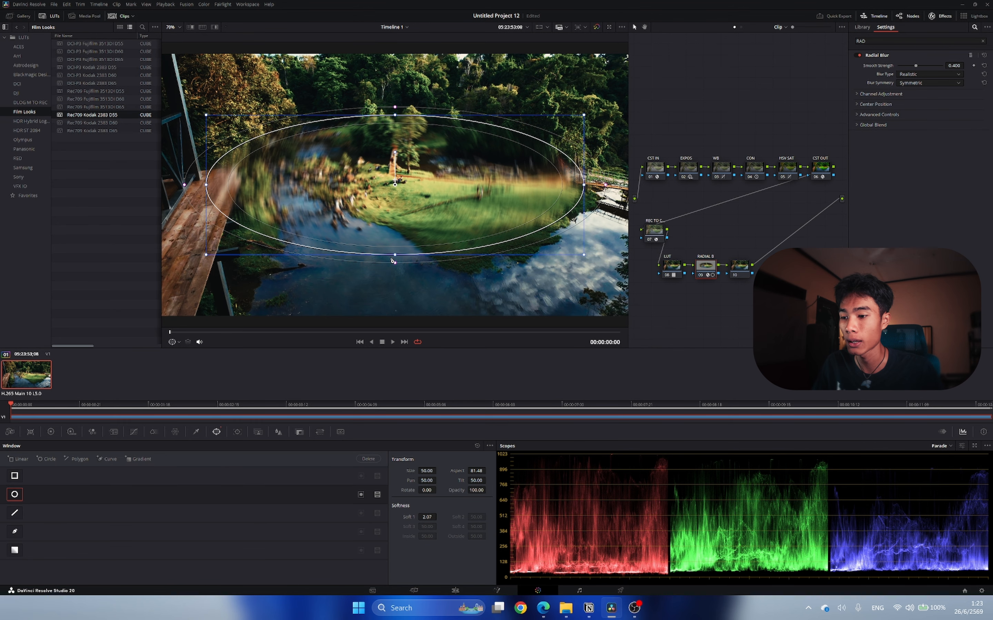
drag(395, 254, 398, 316)
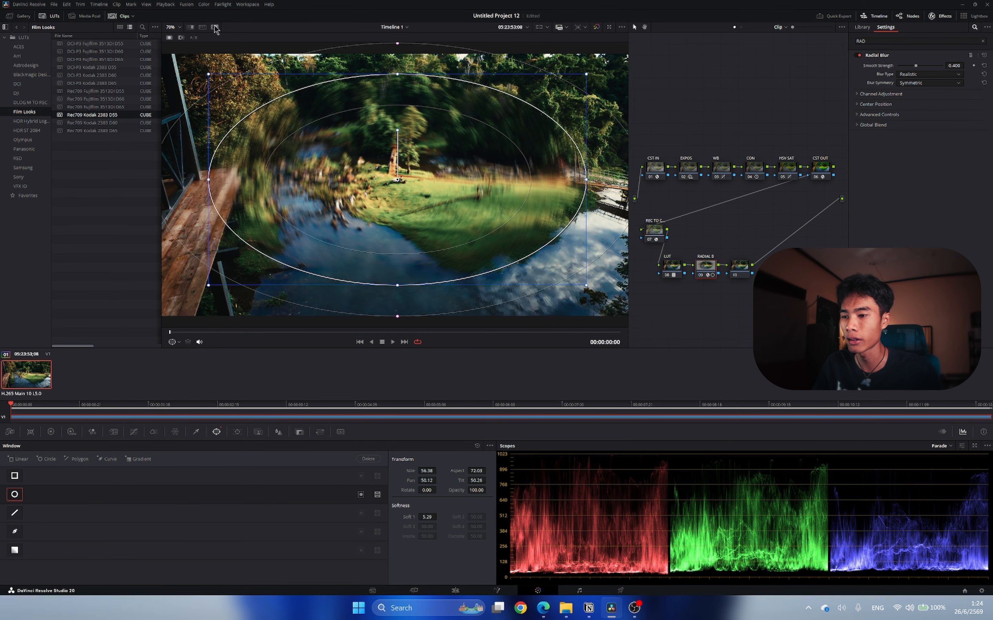
Invert the RADIAL B window to cover only the frame edges and fine-tune the ellipse to aspect about 71.3, using the highlight view.
click(214, 27)
drag(587, 181, 583, 179)
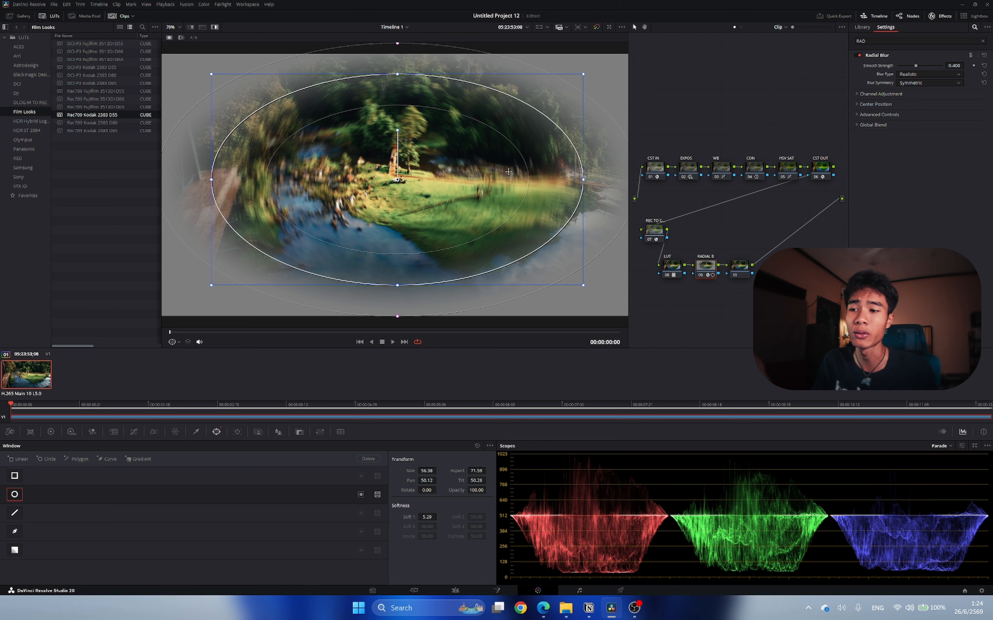
click(361, 495)
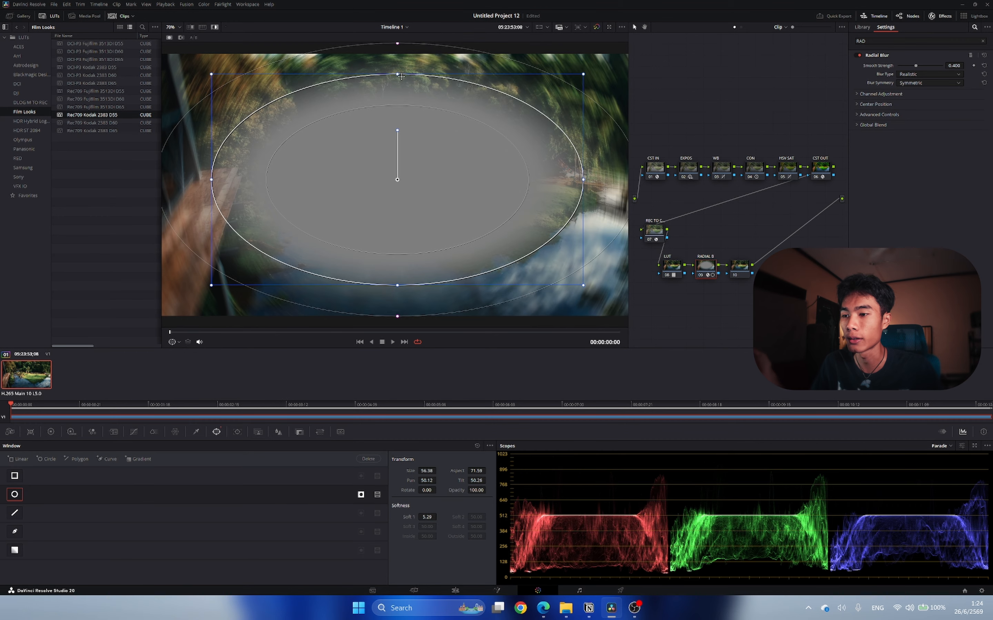
drag(401, 76, 402, 75)
click(214, 27)
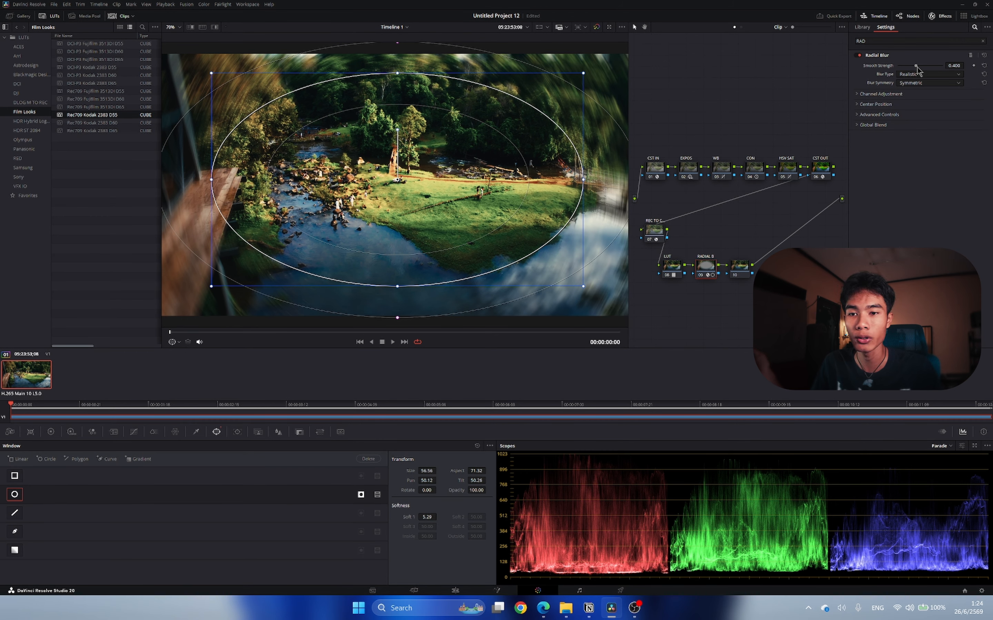
Lower the Radial Blur smooth strength to about 0.223 and check the result in the highlight and full-screen views.
drag(917, 67, 909, 67)
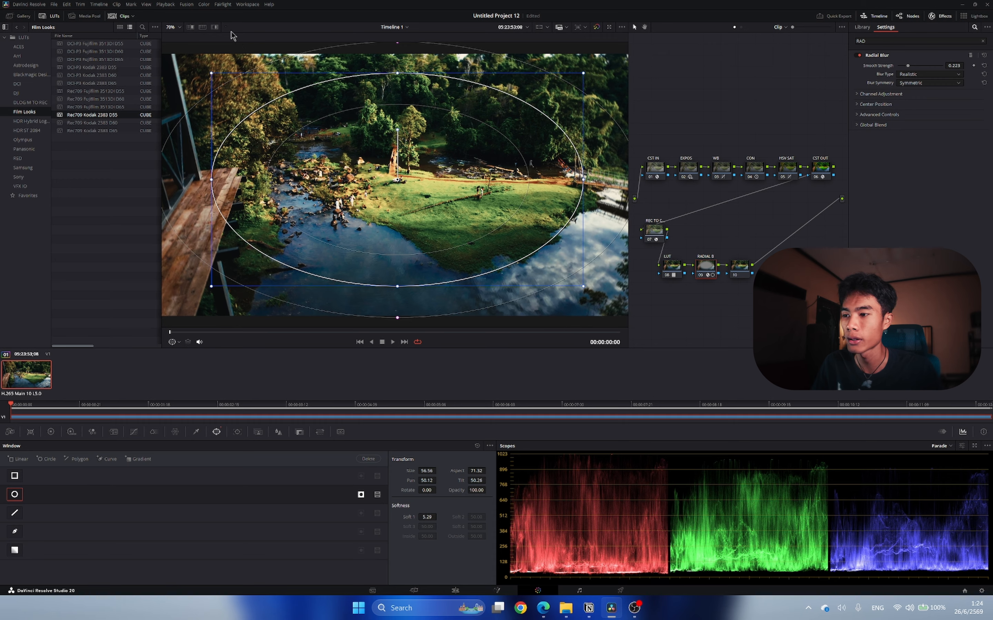
click(217, 28)
click(216, 28)
key(ctrl+f)
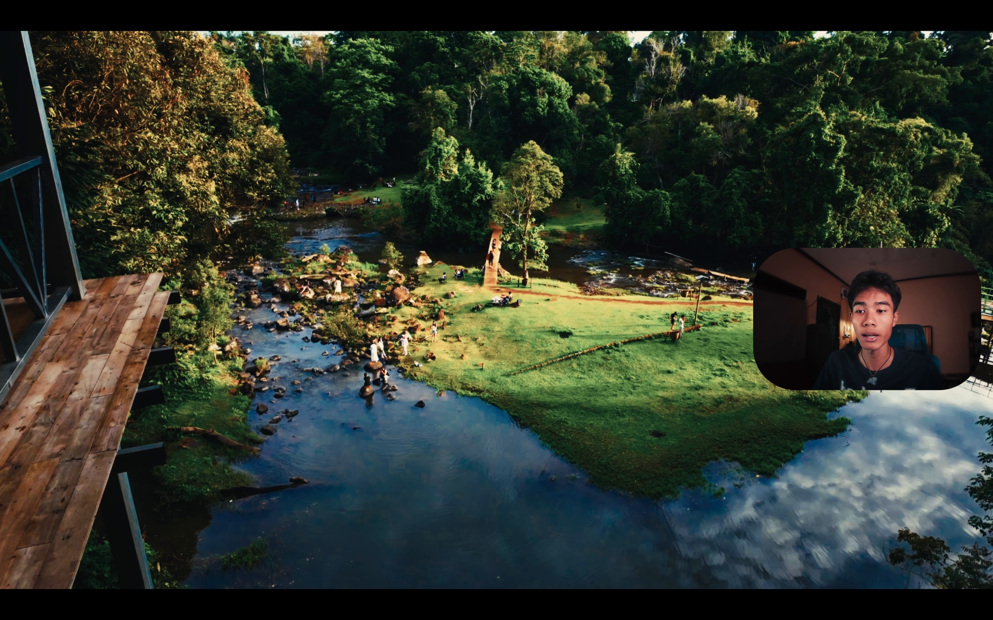
key(Escape)
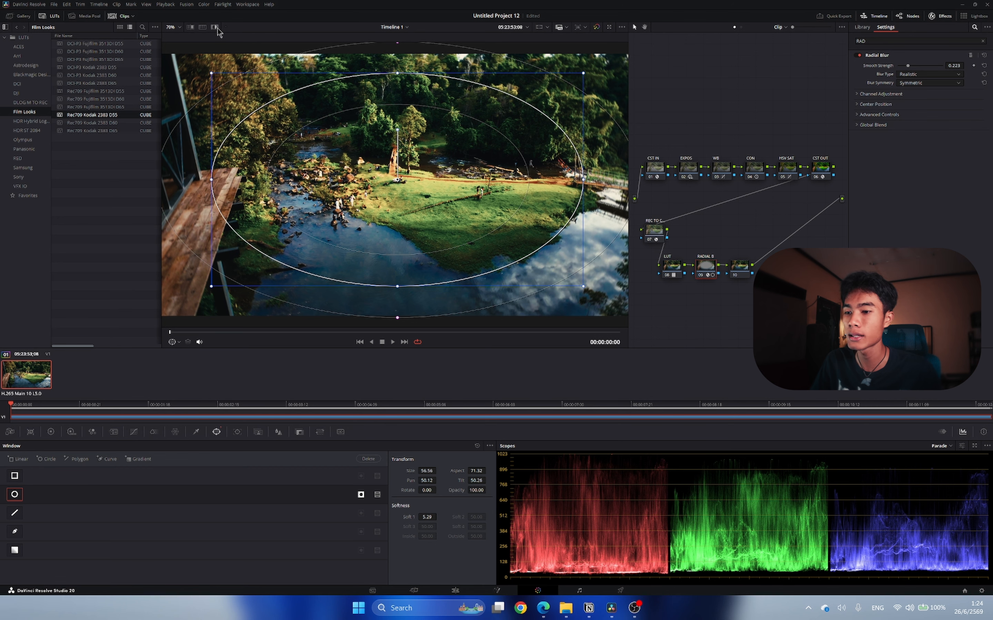
Copy the RADIAL B node's grade onto the last node and delete the copied Radial Blur effect, keeping its inverted window.
click(742, 269)
click(701, 267)
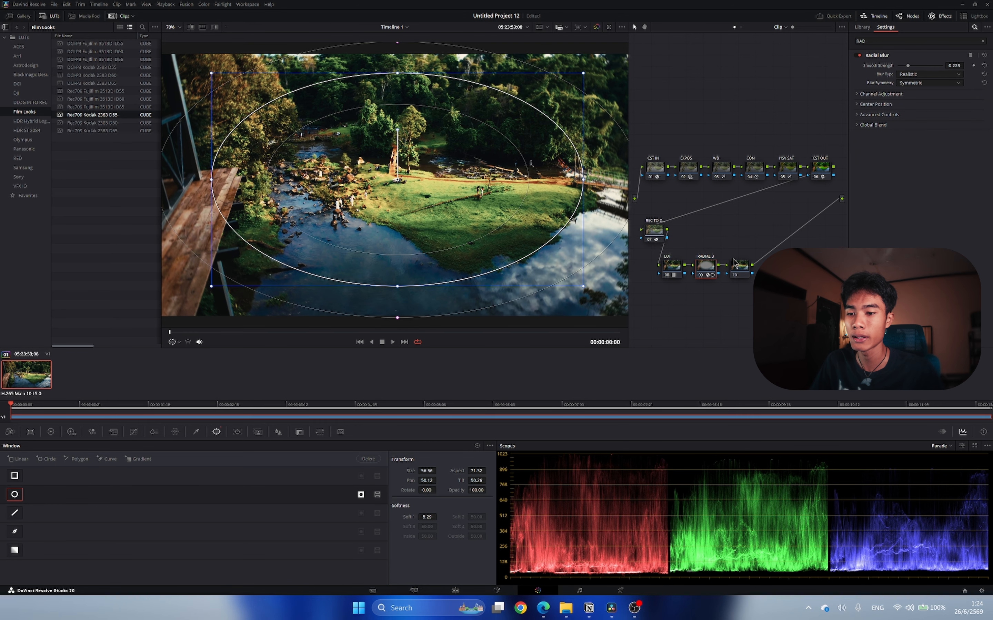
click(738, 268)
key(ctrl+v)
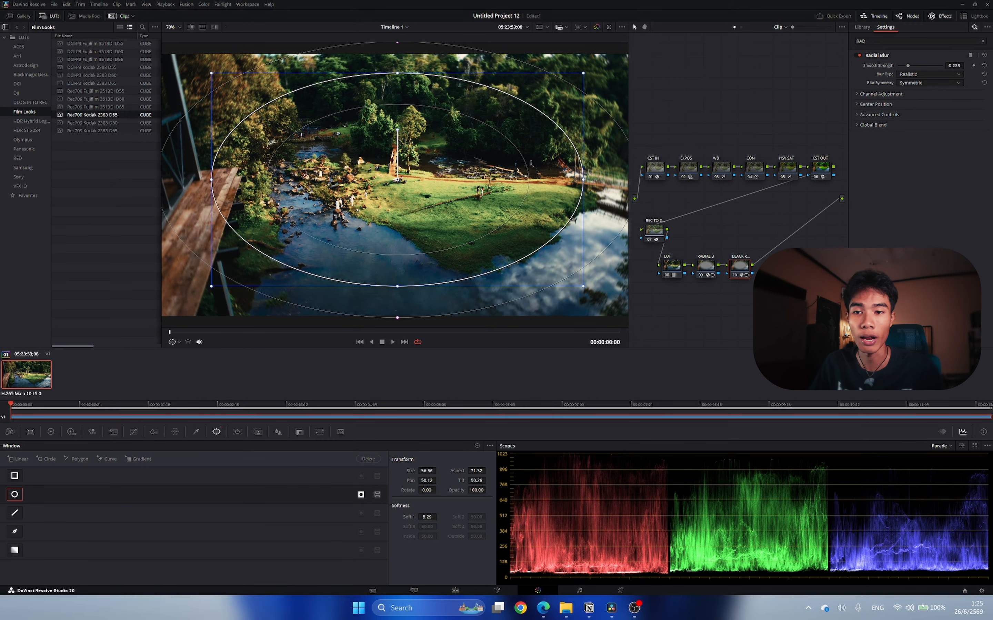
click(971, 56)
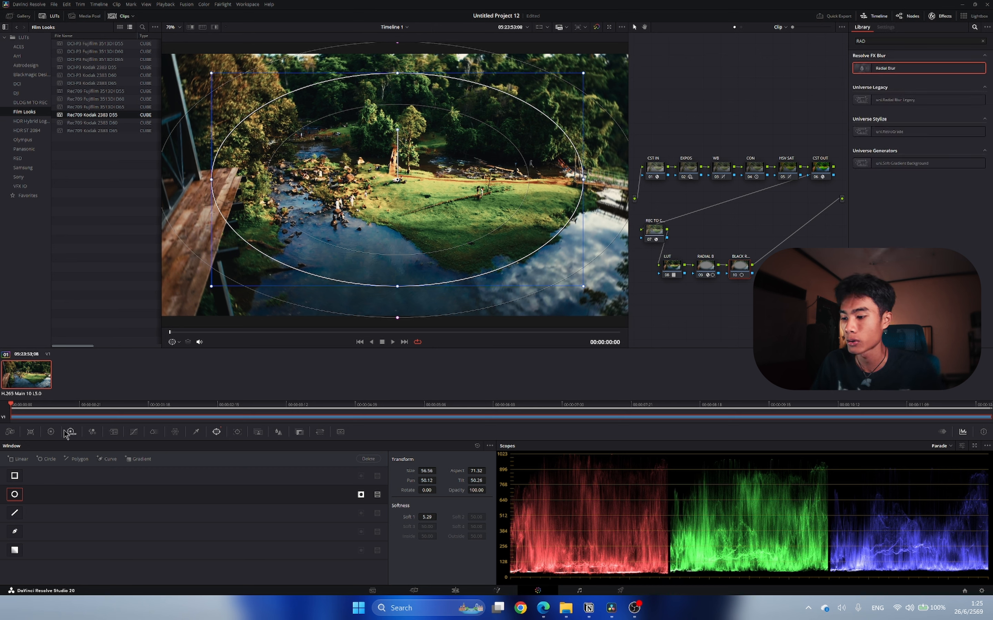
Darken the last node's vignette by lowering its Gain to 0.80, and compare the image with the whole grade bypassed.
click(52, 432)
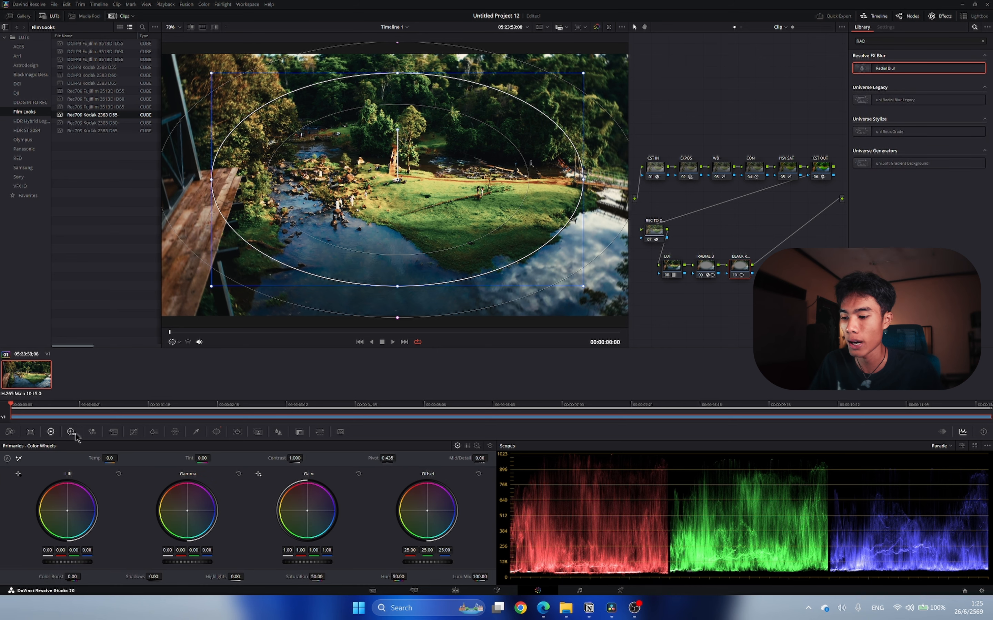
drag(313, 562, 298, 563)
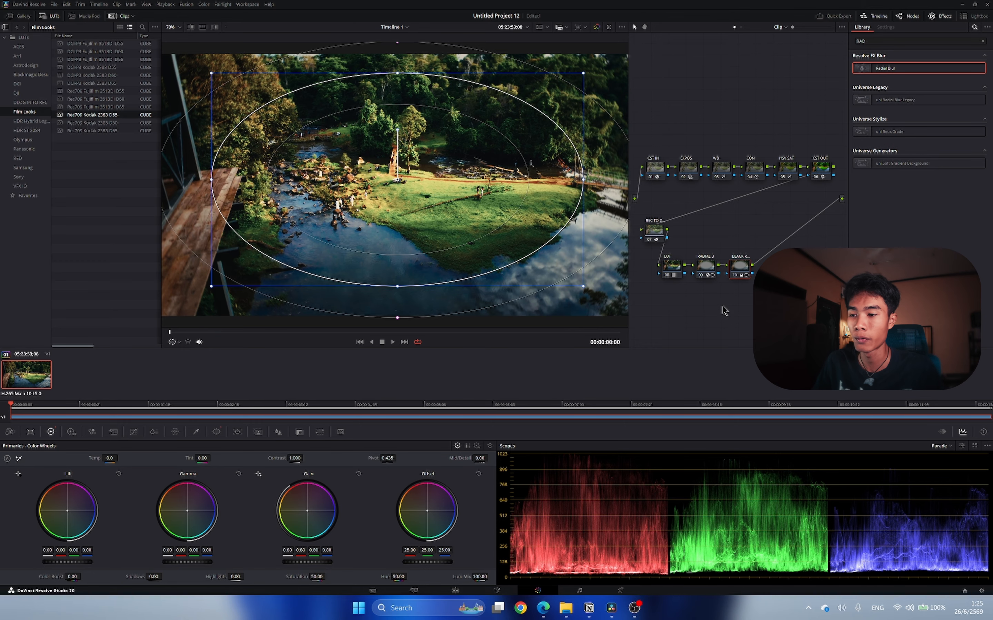
key(shift+d)
key(shift+d)
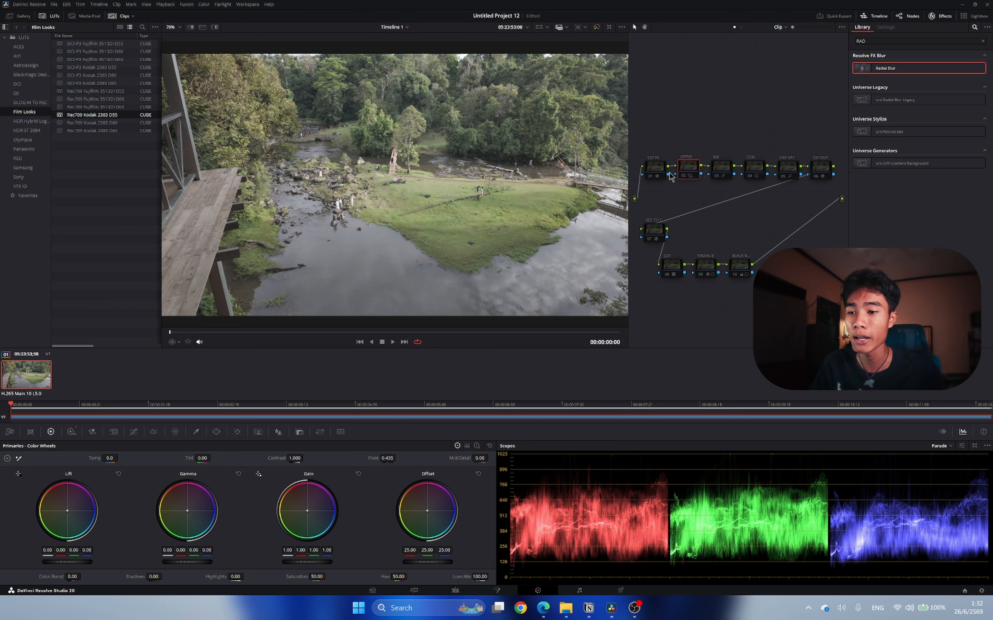
Re-enable the CST IN and CST OUT nodes together.
click(660, 168)
ctrl+click(820, 169)
key(ctrl+d)
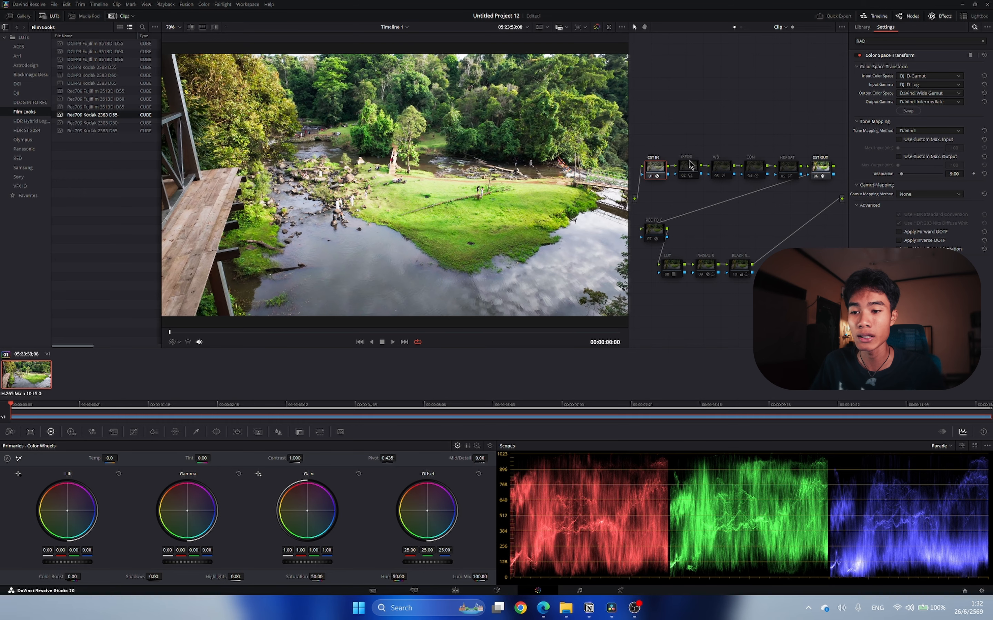
Re-enable the EXPOS, WB and CON nodes as a group, and turn the HSV SAT node back on.
click(689, 164)
drag(762, 200, 762, 200)
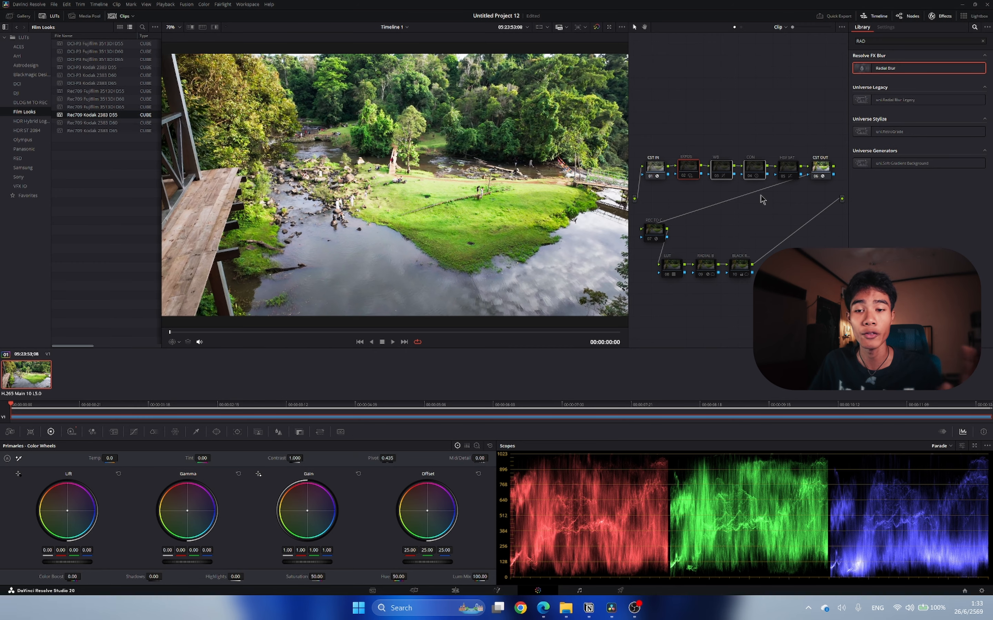
key(ctrl+d)
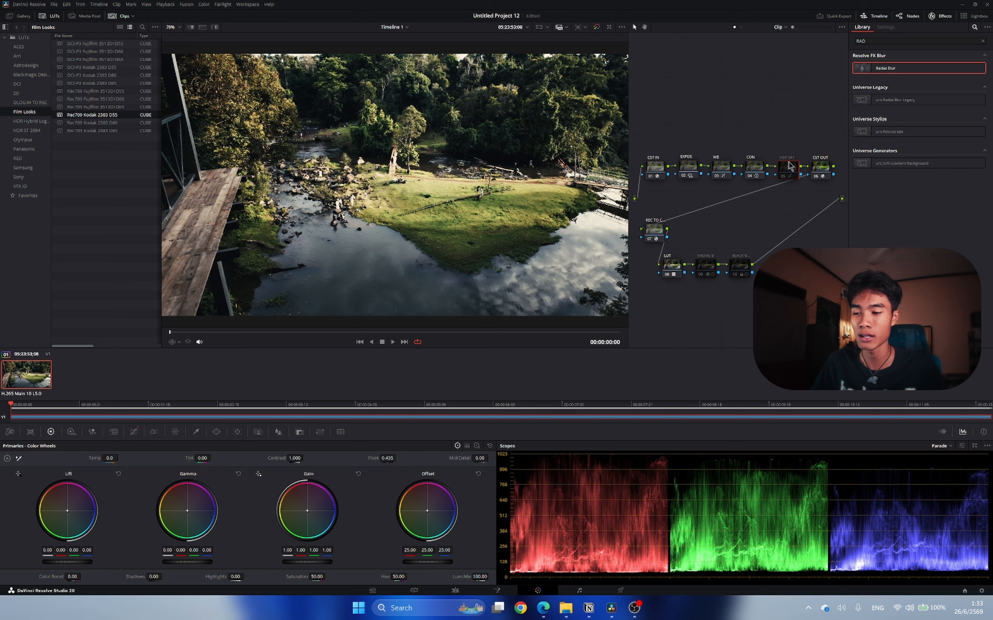
key(ctrl+d)
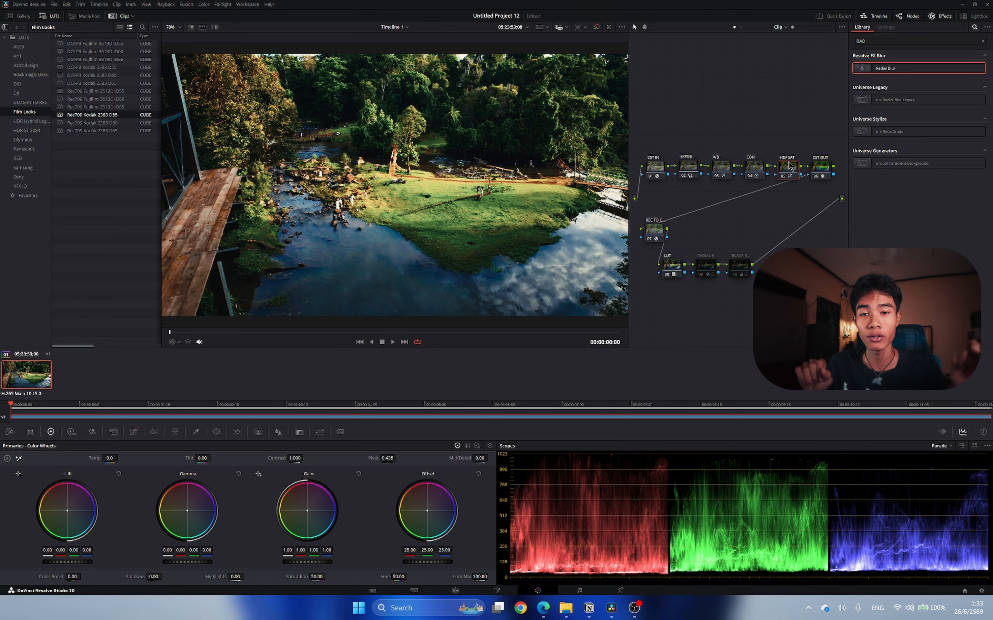